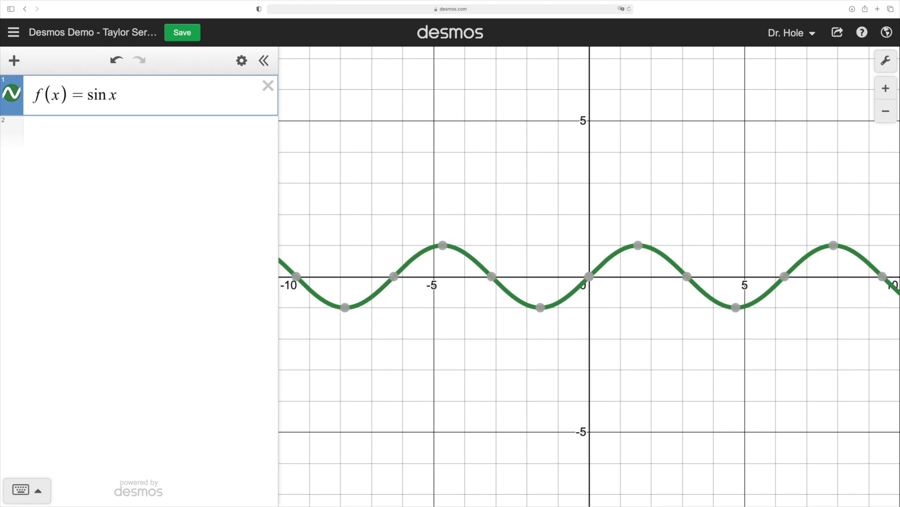
Step: Set the graph's y-axis range from -1.5 to 1.5
click(886, 61)
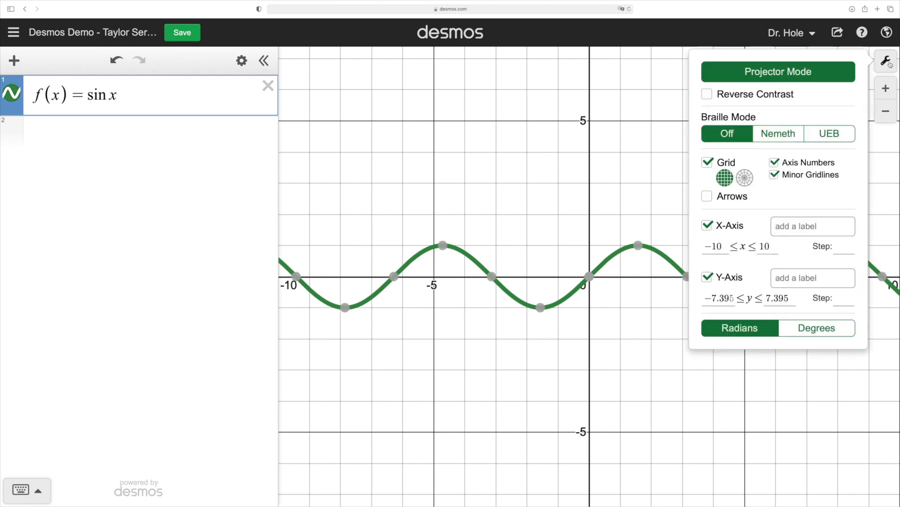
drag(732, 298, 713, 298)
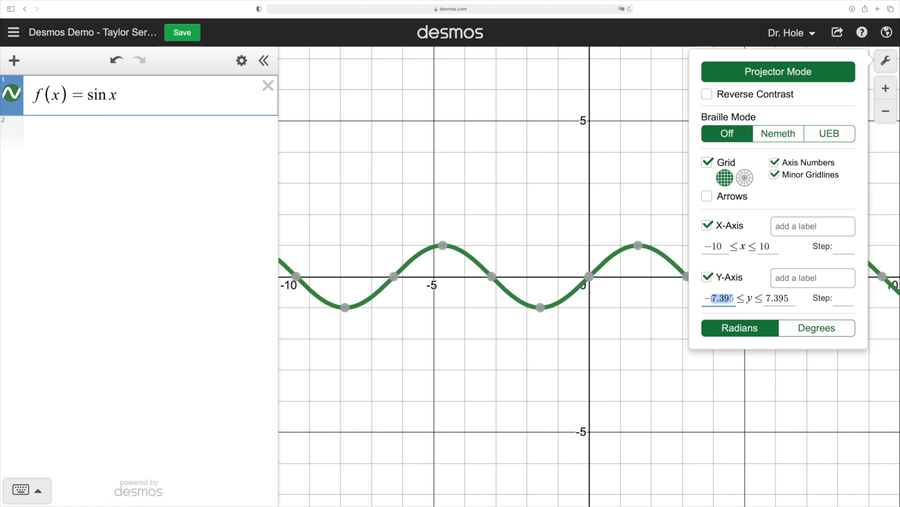
text(2)
key(BackSpace)
text(1.5)
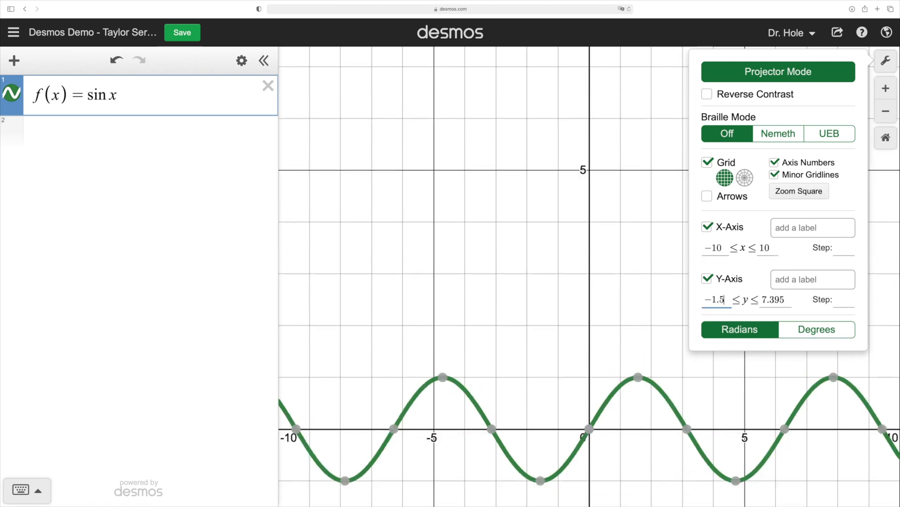
key(Tab)
text(1.5)
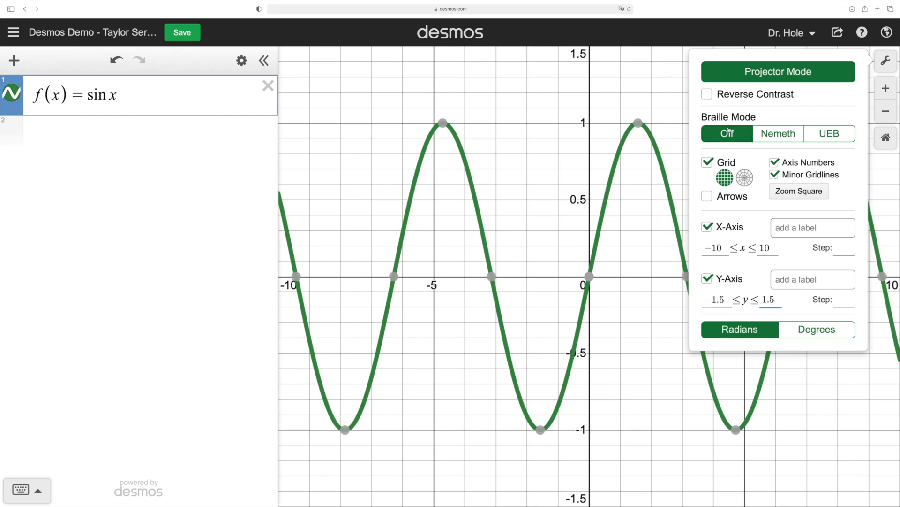
Step: Turn off the grid in the graph settings and close them
click(710, 163)
click(708, 162)
click(519, 125)
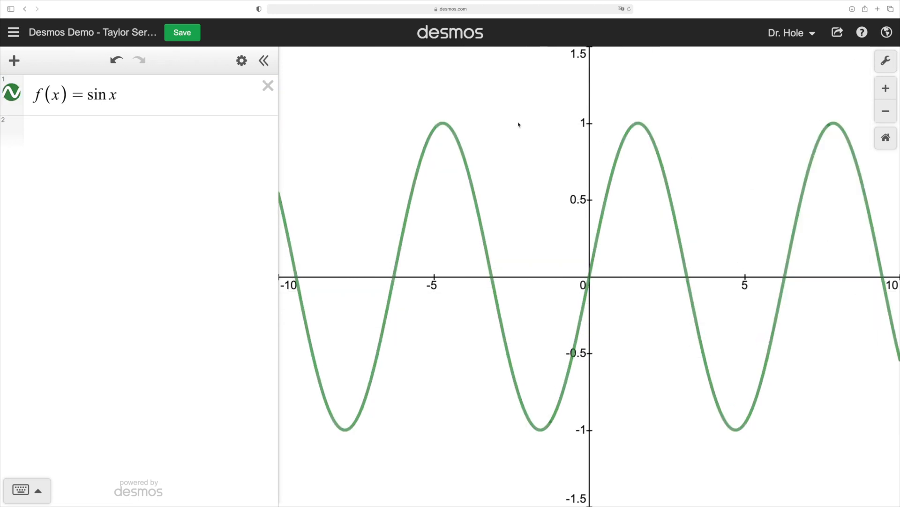
Step: Set the graph's x-axis range from -20 to 20 and close the graph settings
click(886, 60)
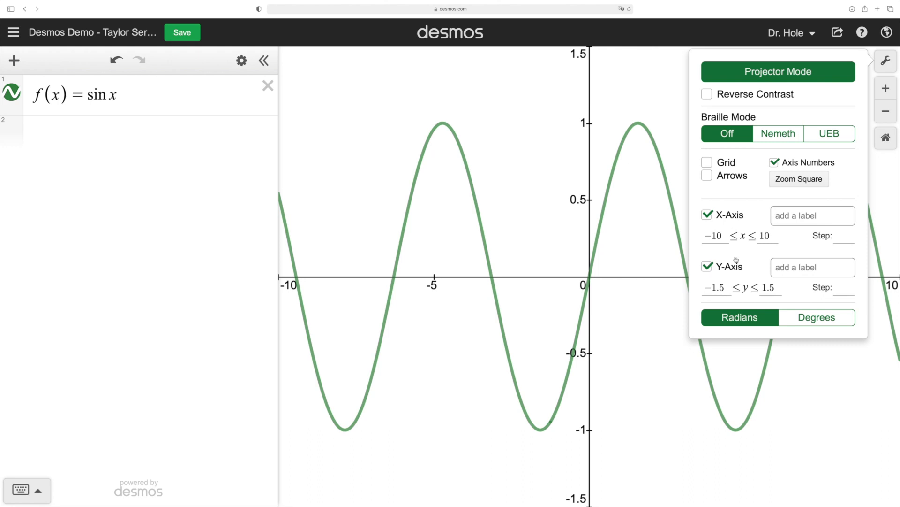
click(722, 234)
drag(721, 236, 718, 234)
key(BackSpace)
text(2)
key(Tab)
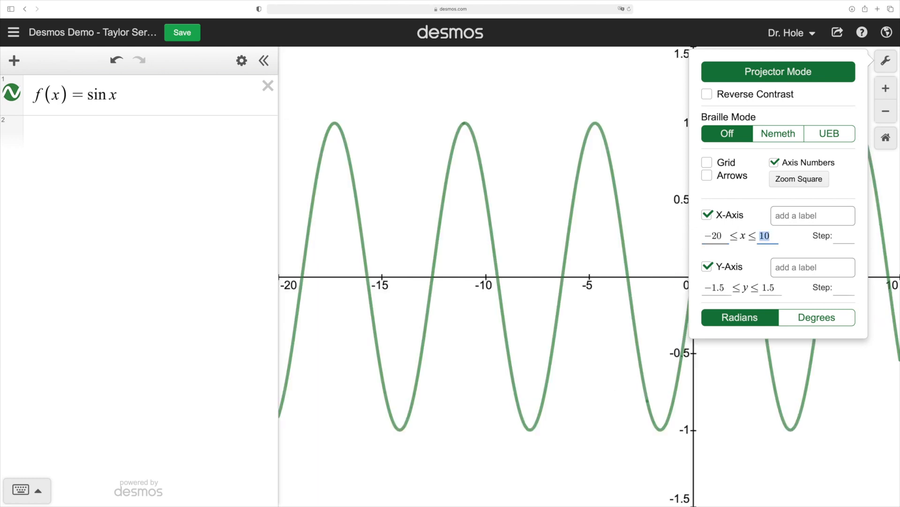
text(20)
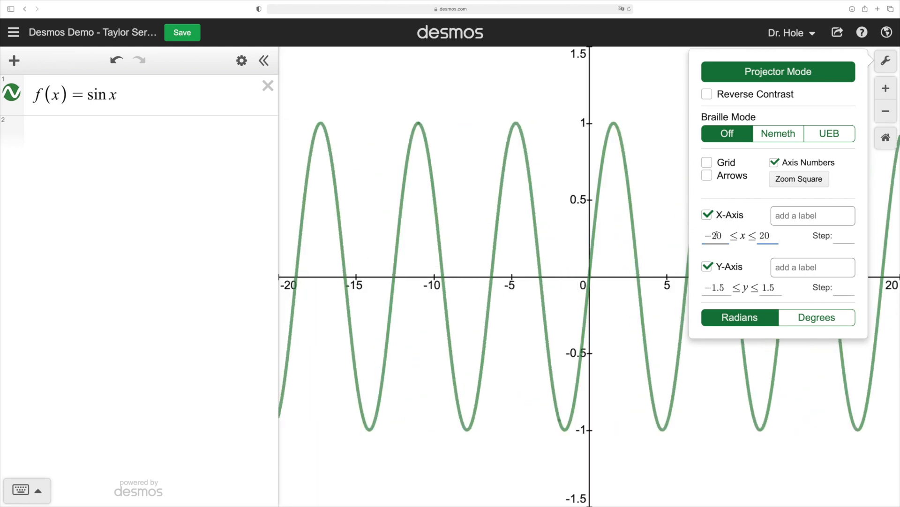
click(513, 85)
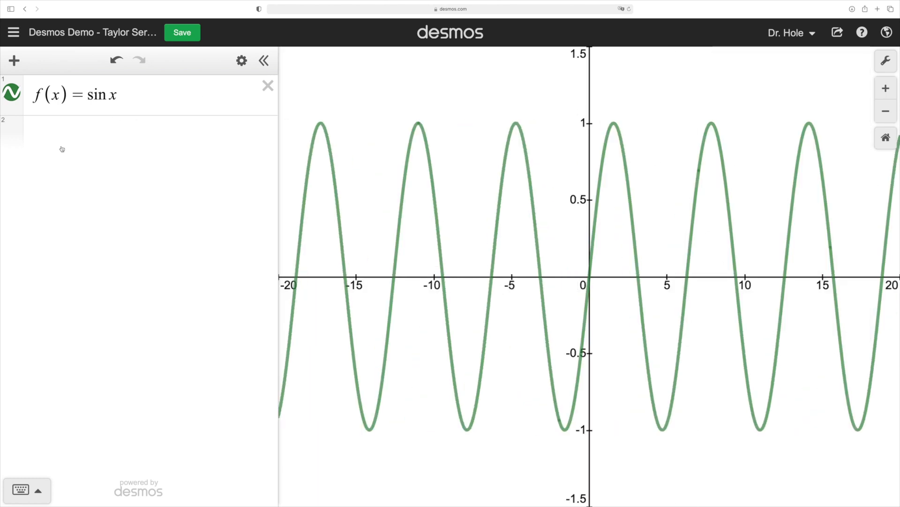
Step: Start a new expression p_N(x) equal to a sum from n = 0 to N, leaving the summand empty
click(75, 127)
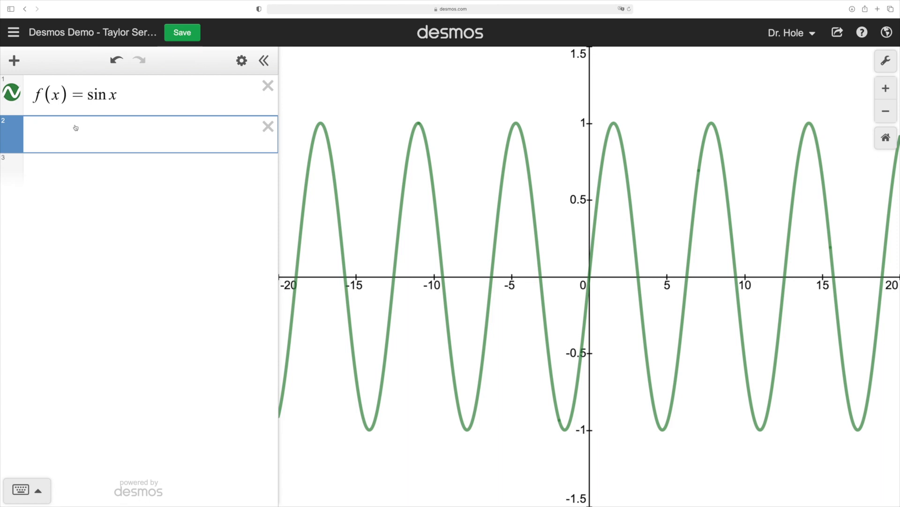
text(p_N()
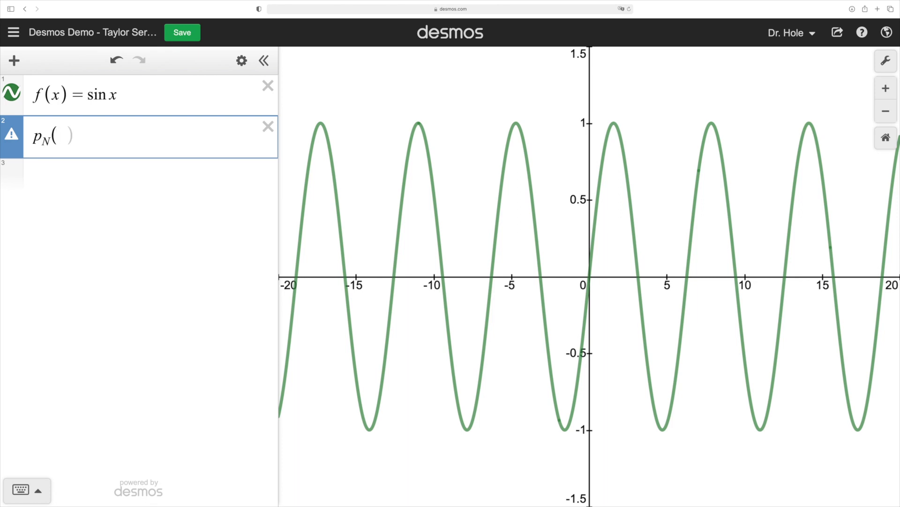
text(x))
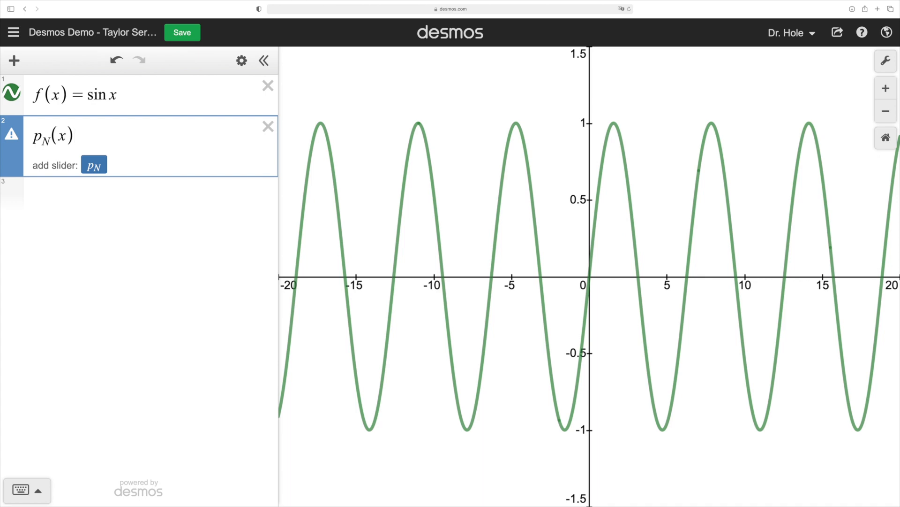
text(=)
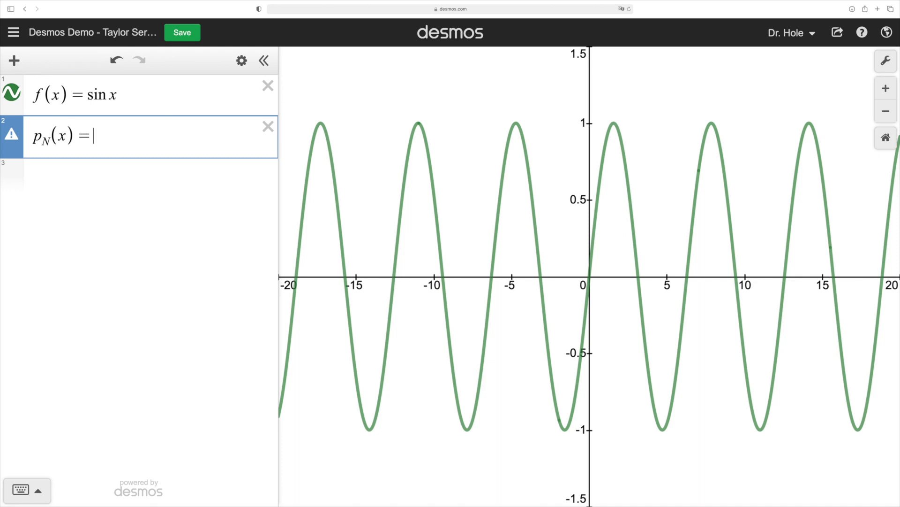
text(sum)
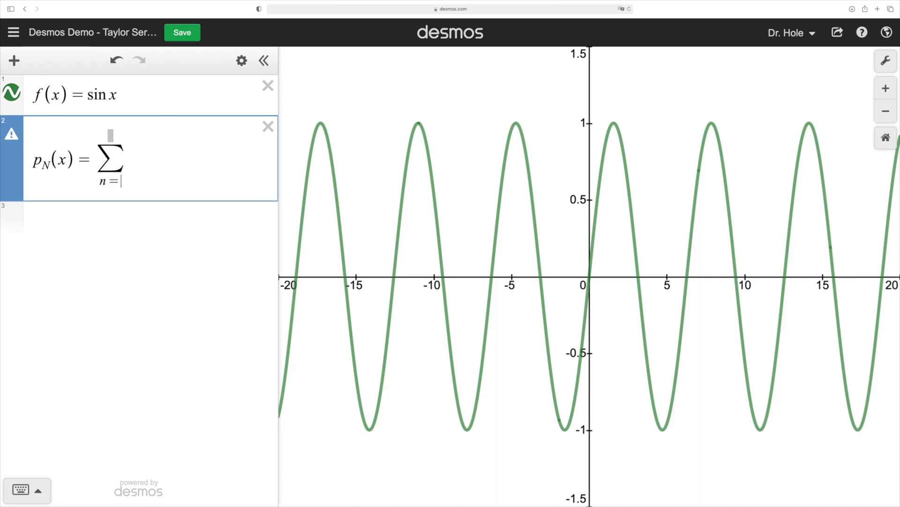
text(0)
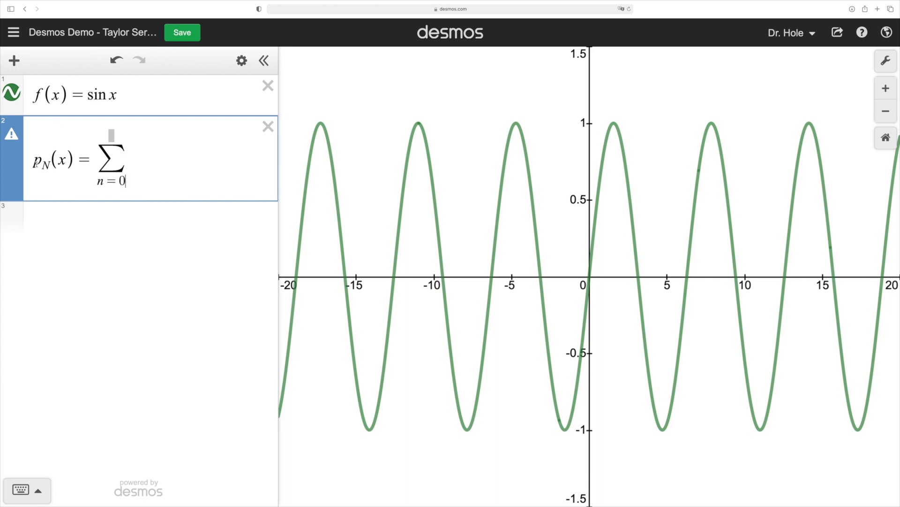
click(104, 136)
text(N)
Step: Define N = 1 as a slider from 0 to 10 with step 1, and animate it briefly, stopping at N = 6
click(124, 223)
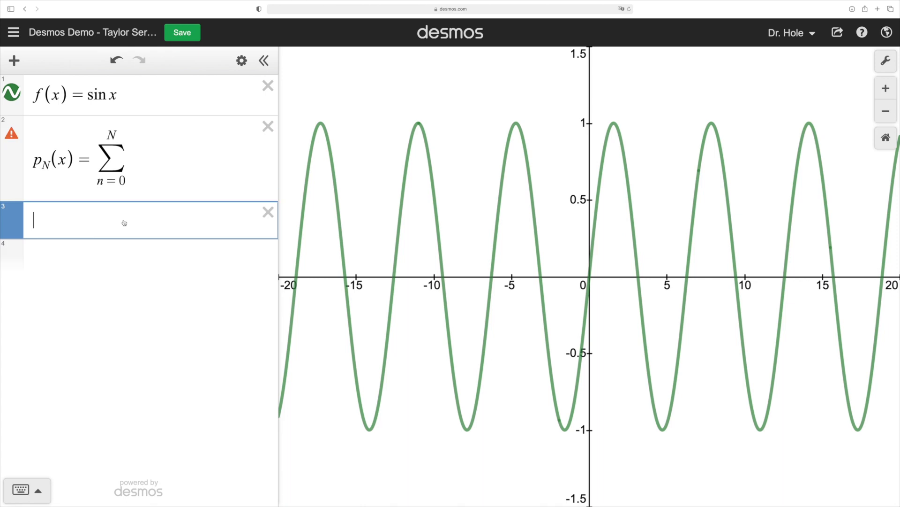
text(N=1)
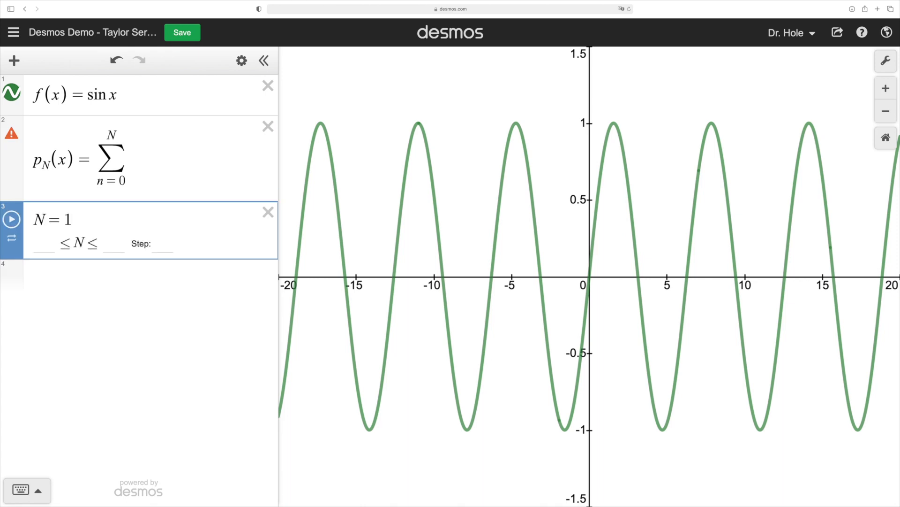
click(53, 244)
text(0)
key(Tab)
key(Tab)
text(1)
key(Return)
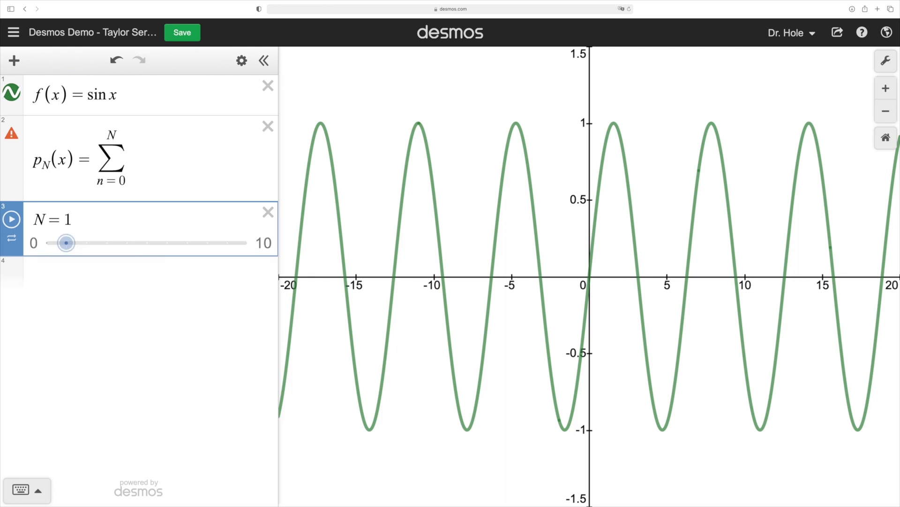
click(12, 219)
click(12, 219)
Step: Enter (-1)^n x^(2n) as the summand of p_N(x)
click(175, 183)
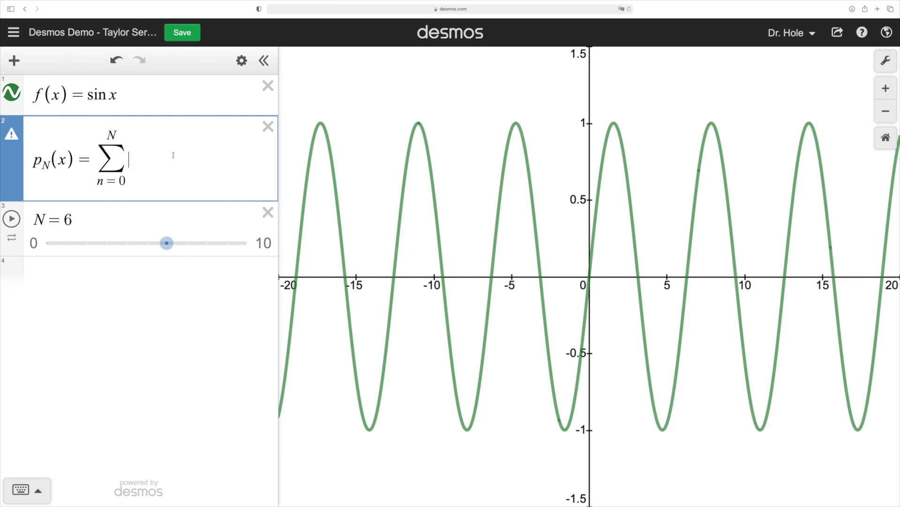
text((-1)^n)
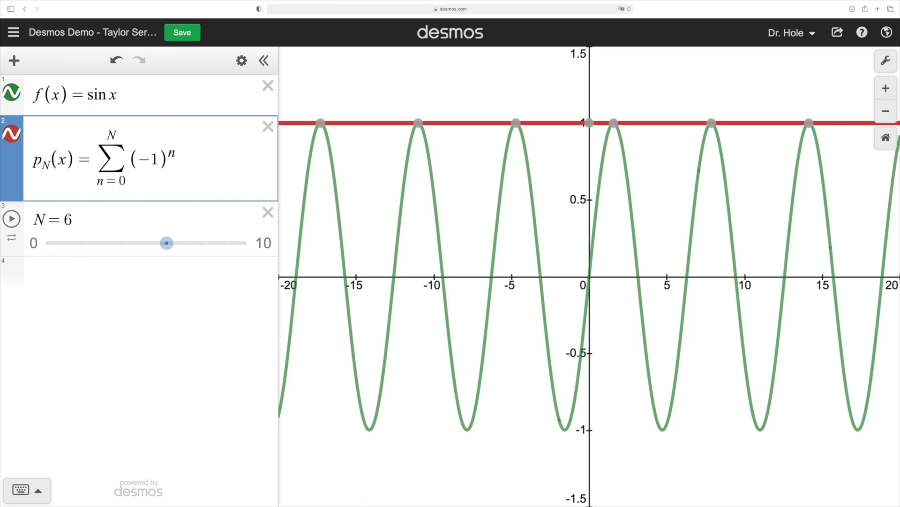
text(x)
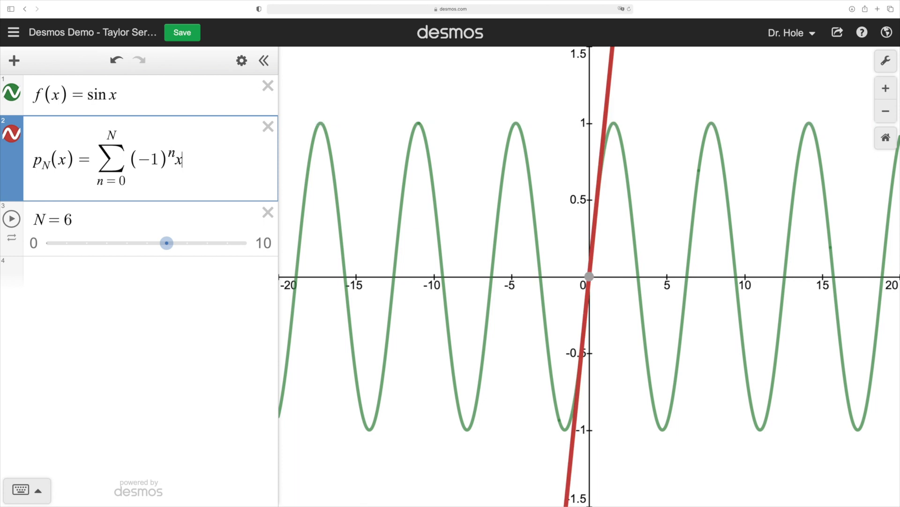
text(^{)
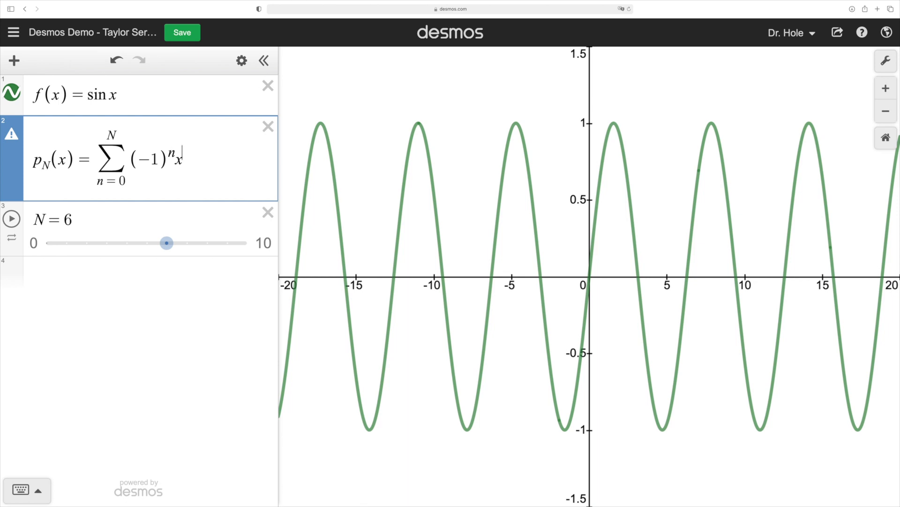
text(2n)
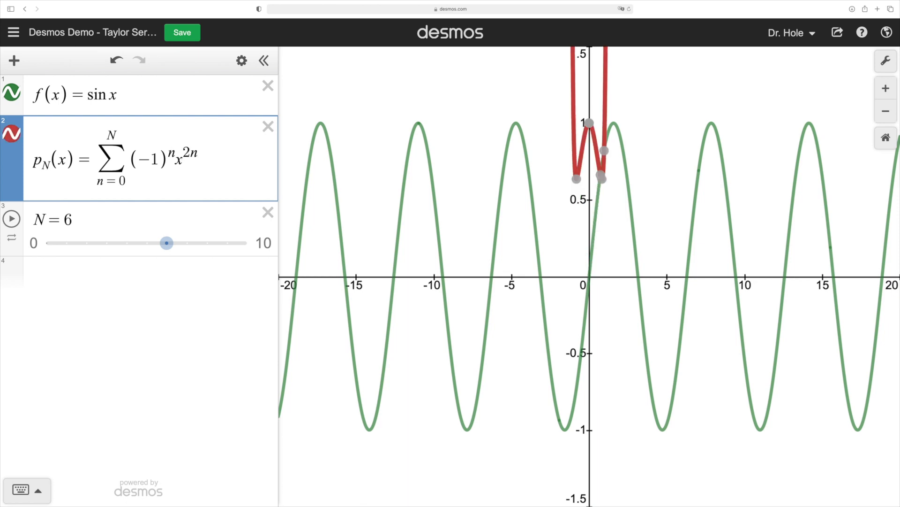
key(Right)
text(+1)
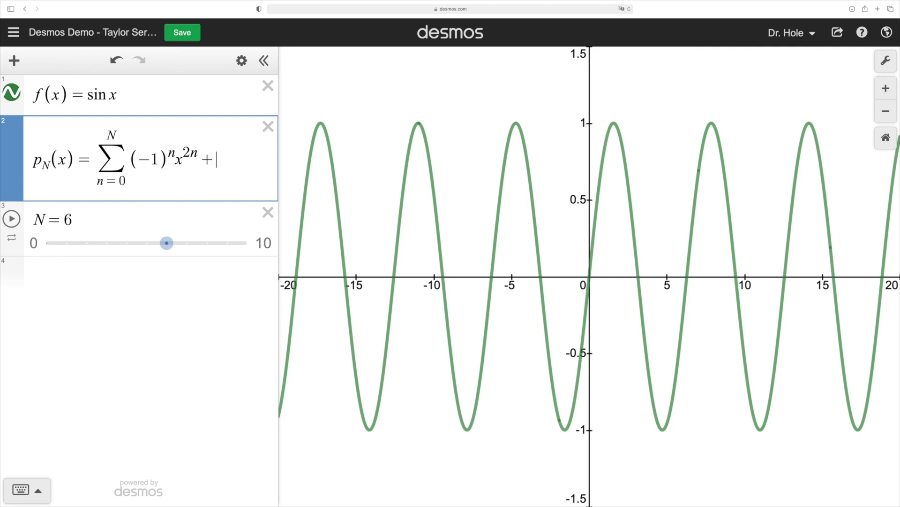
key(BackSpace)
key(BackSpace)
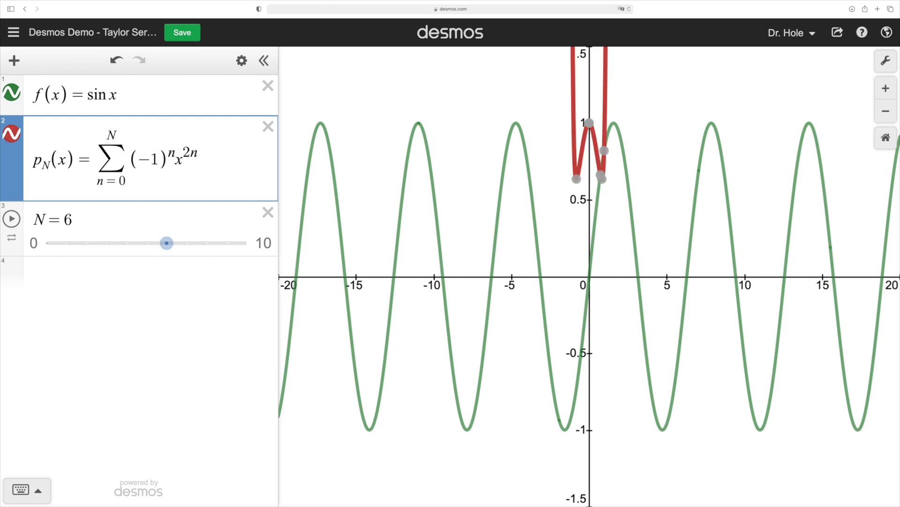
text(+)
key(BackSpace)
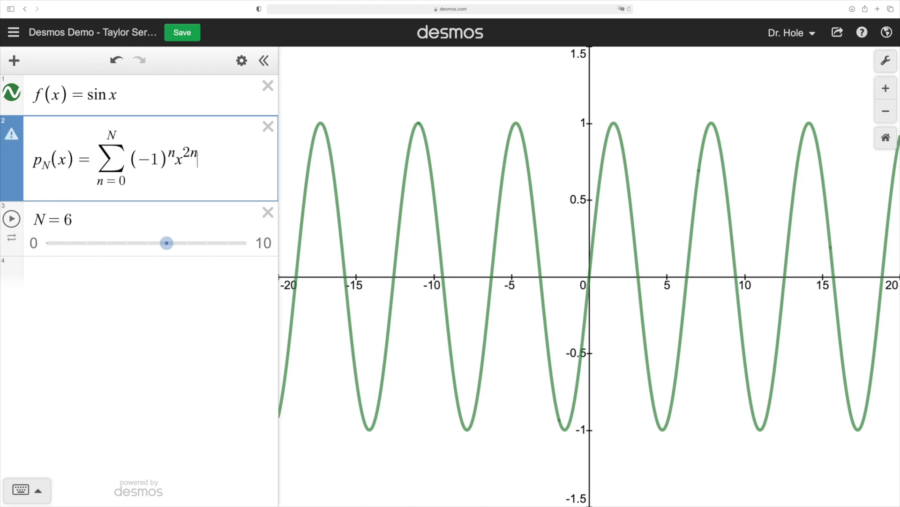
click(110, 95)
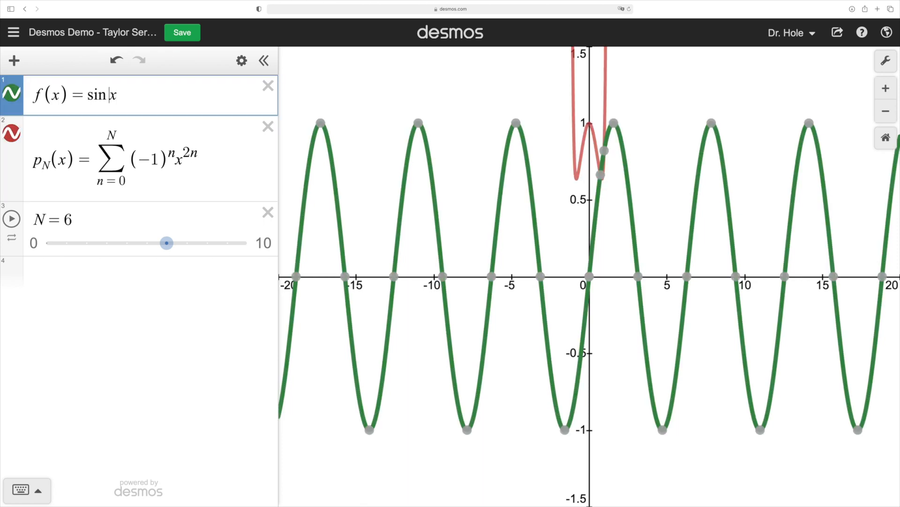
Step: Change the exponent of x in the p_N(x) summand to 1+2n
click(188, 151)
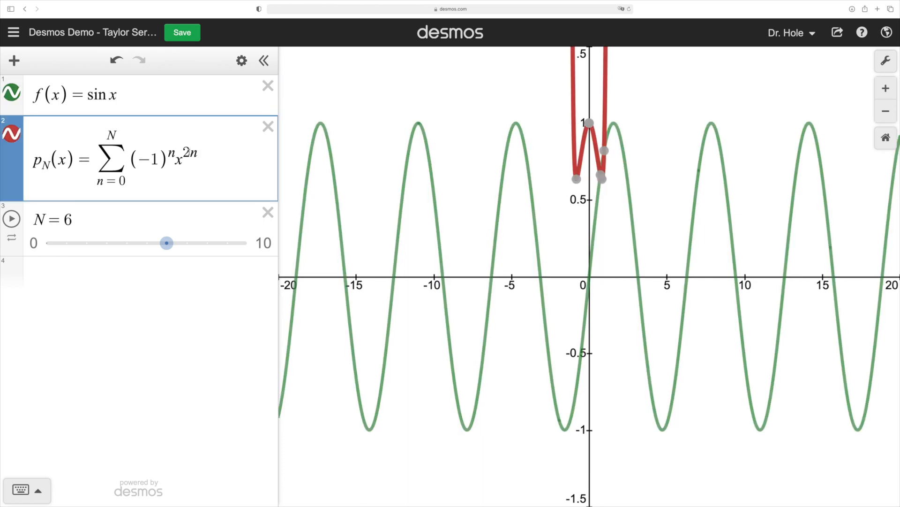
text(1+)
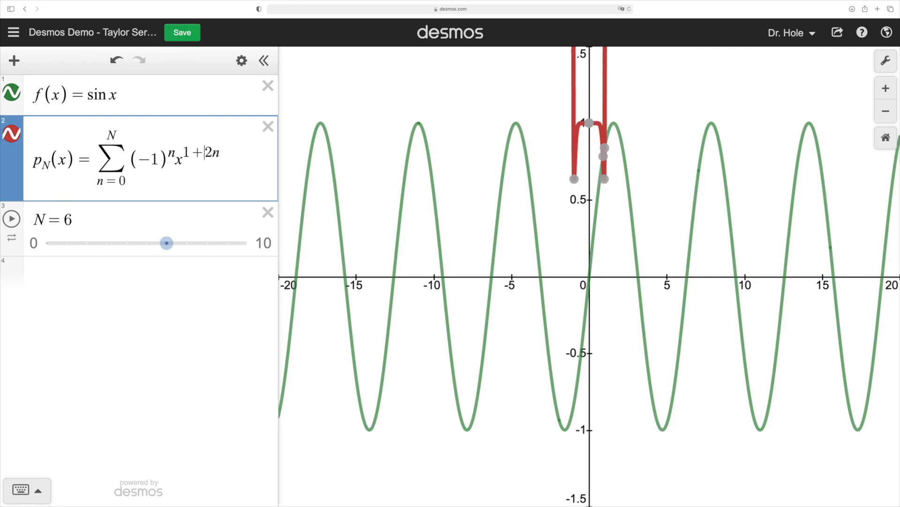
click(222, 163)
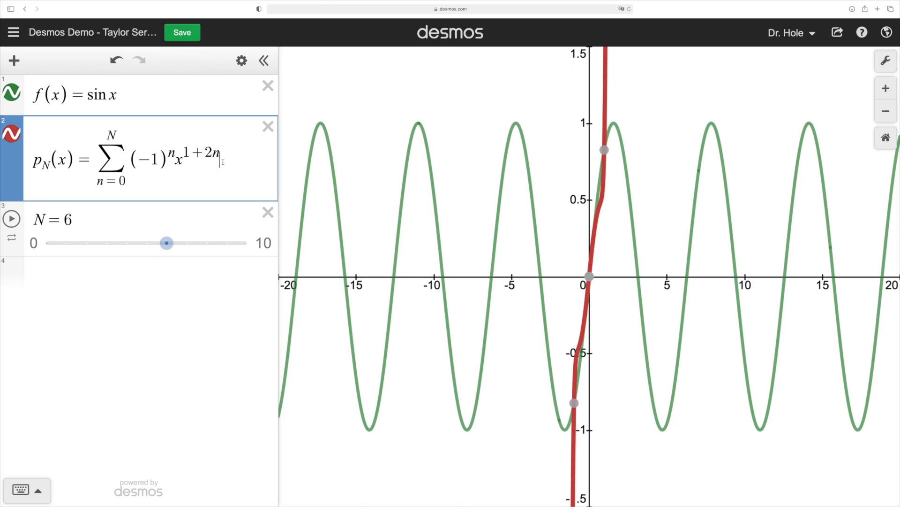
key(Return)
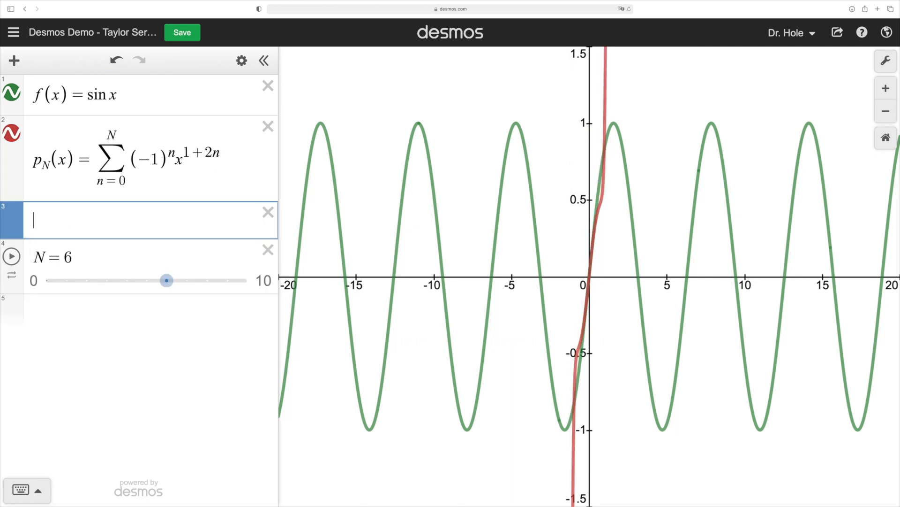
Step: Divide the p_N(x) summand by (2n+1)! and delete the empty expression line below it
click(222, 155)
text(/)
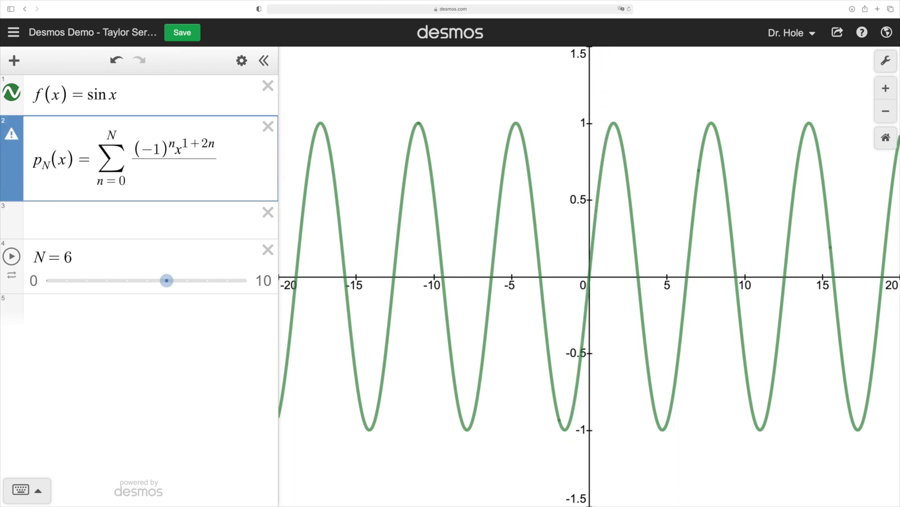
text((2n+1)
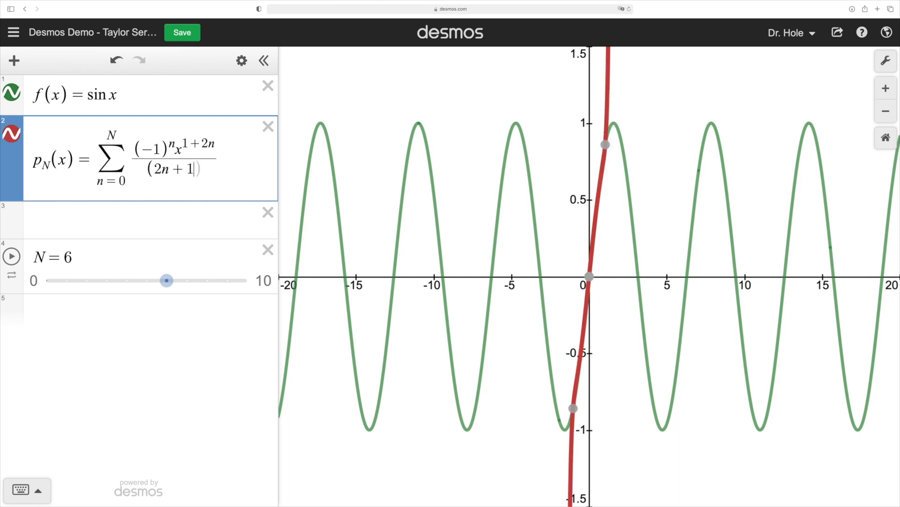
text()!)
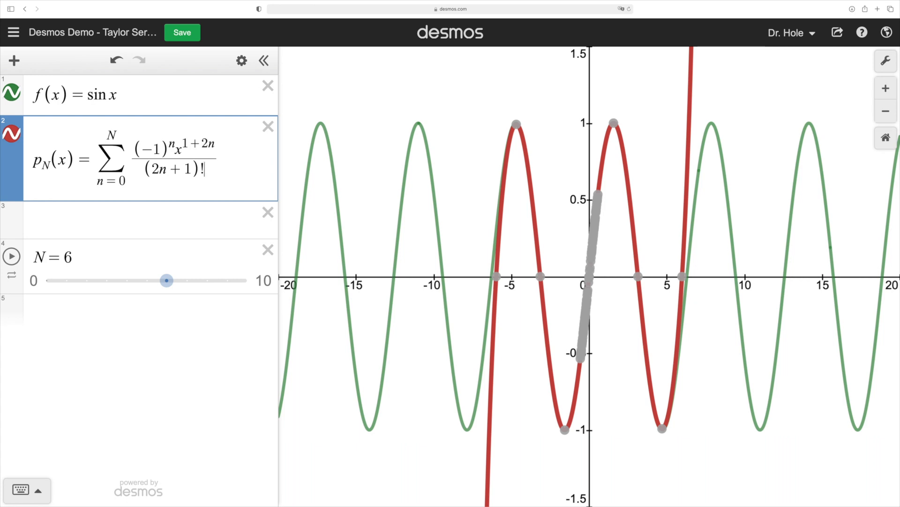
click(269, 211)
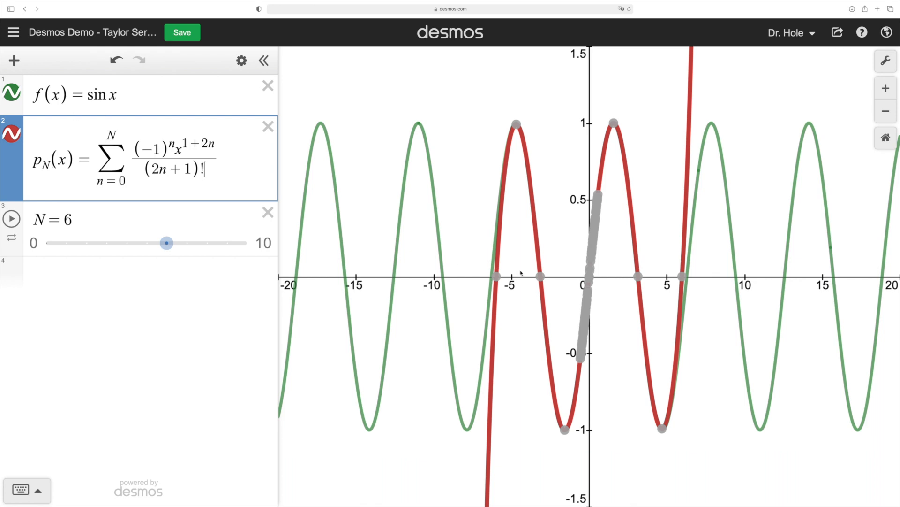
Step: Set the upper limit of the N slider to 50 and start its animation
click(161, 89)
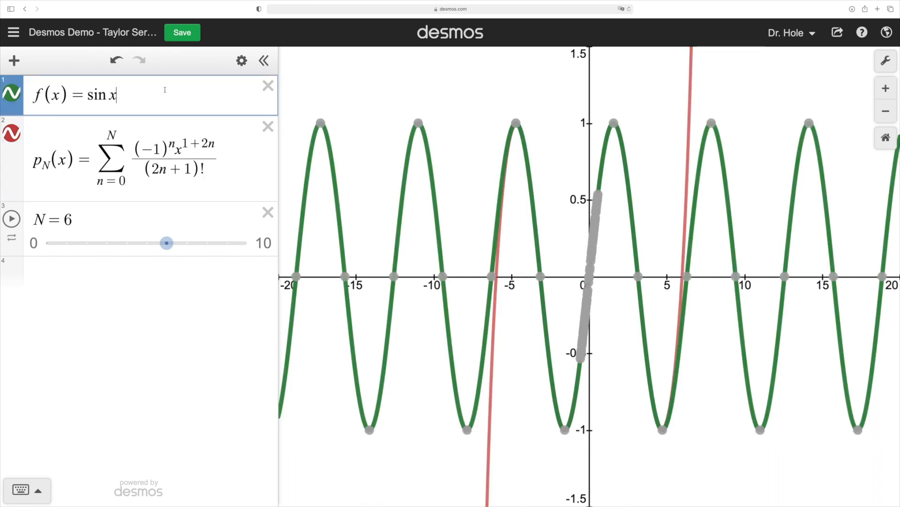
click(100, 220)
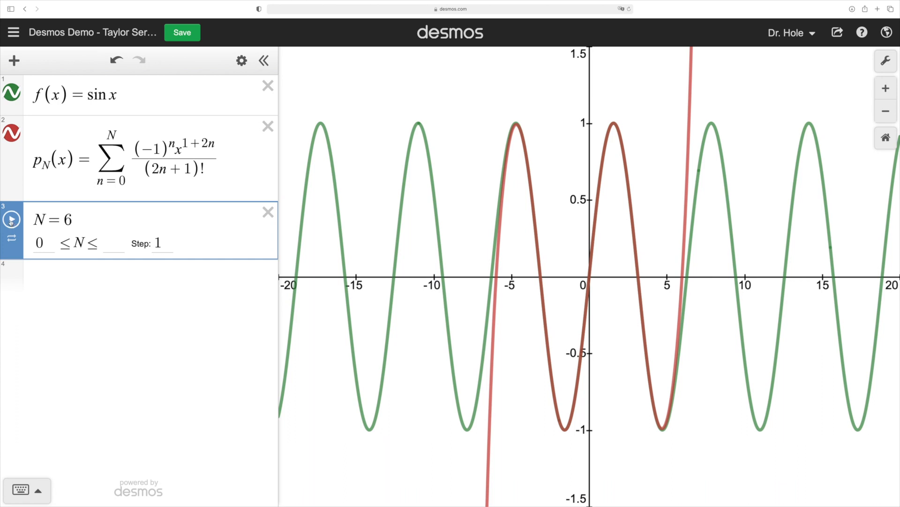
click(106, 242)
text(50)
click(11, 219)
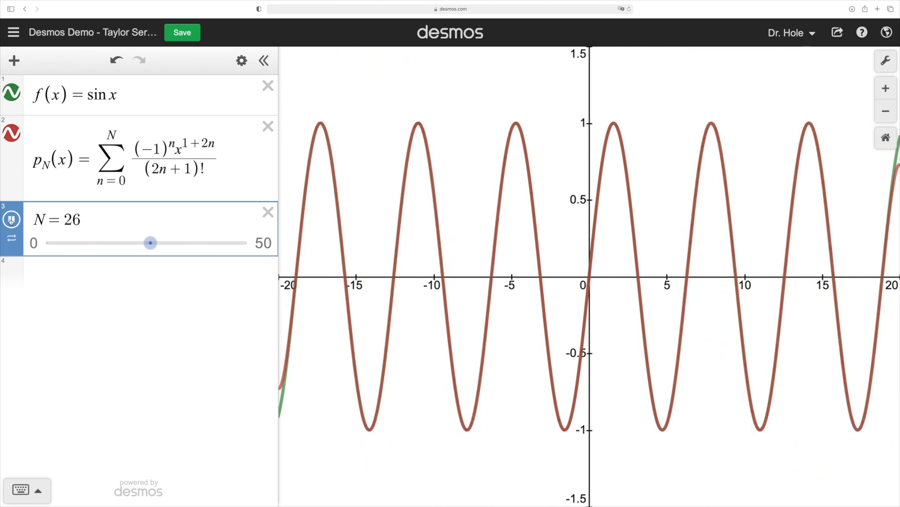
Step: Slow the N slider's animation speed to 0.15x and close the animation settings
click(11, 239)
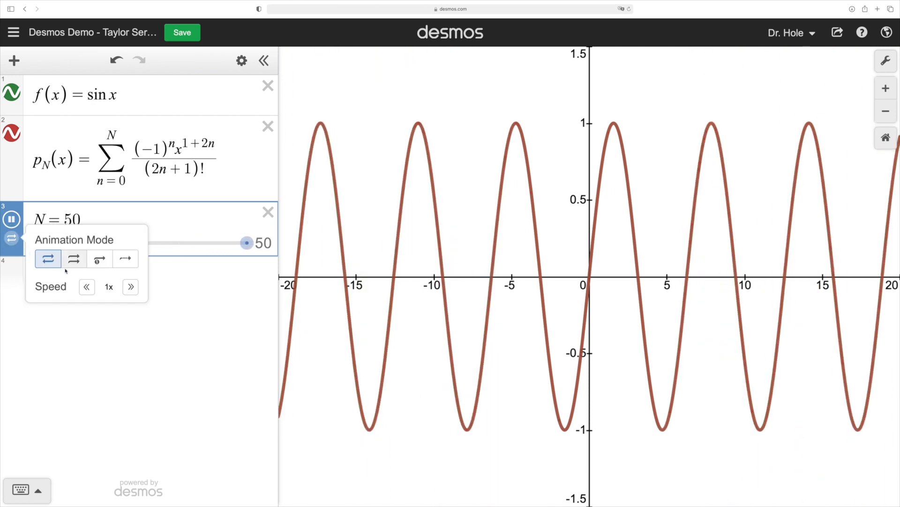
click(87, 287)
click(87, 287)
click(86, 287)
click(87, 287)
click(87, 288)
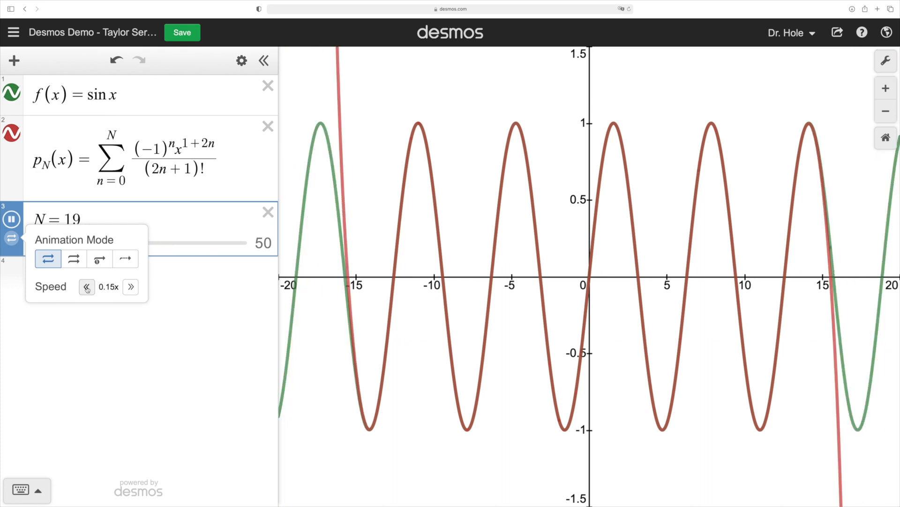
click(172, 273)
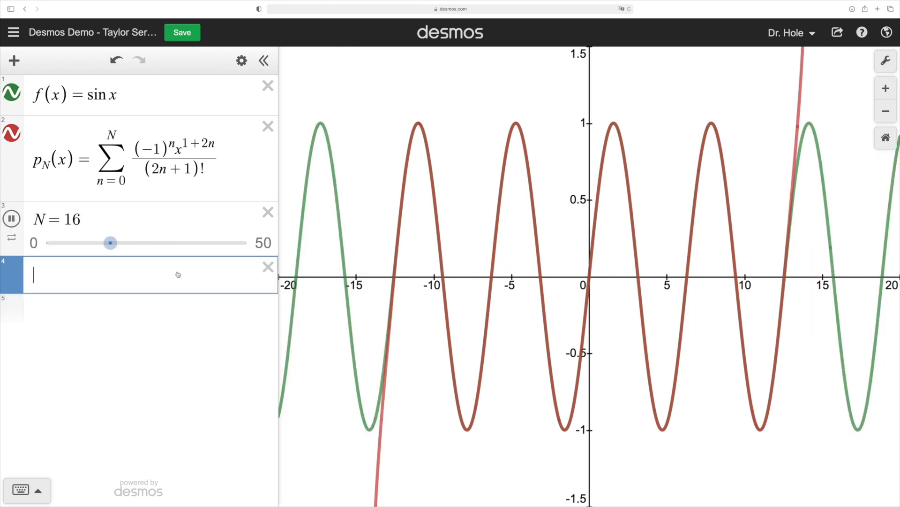
Step: Hide the expression list and zoom the graph out to show x from about -45 to 58
click(264, 61)
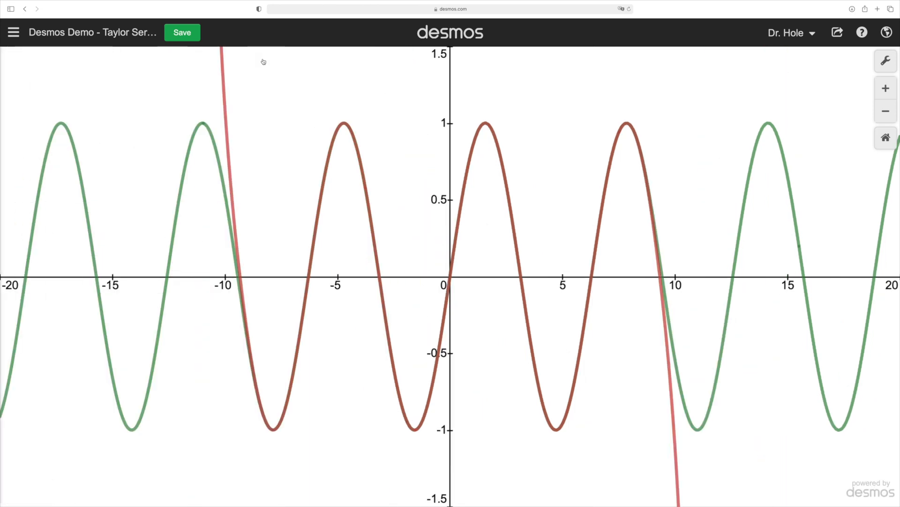
scroll(370, 140, down, 5)
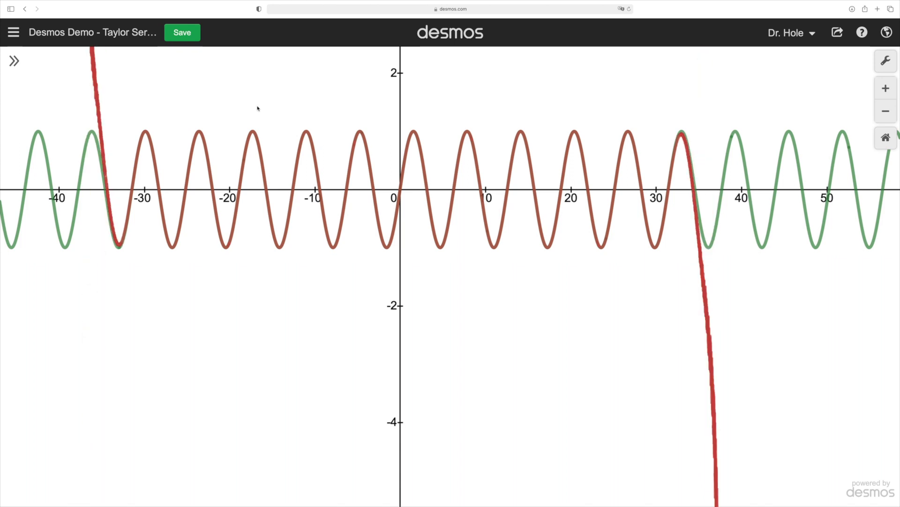
Step: Save the graph and open its sharing options with the share link
click(185, 33)
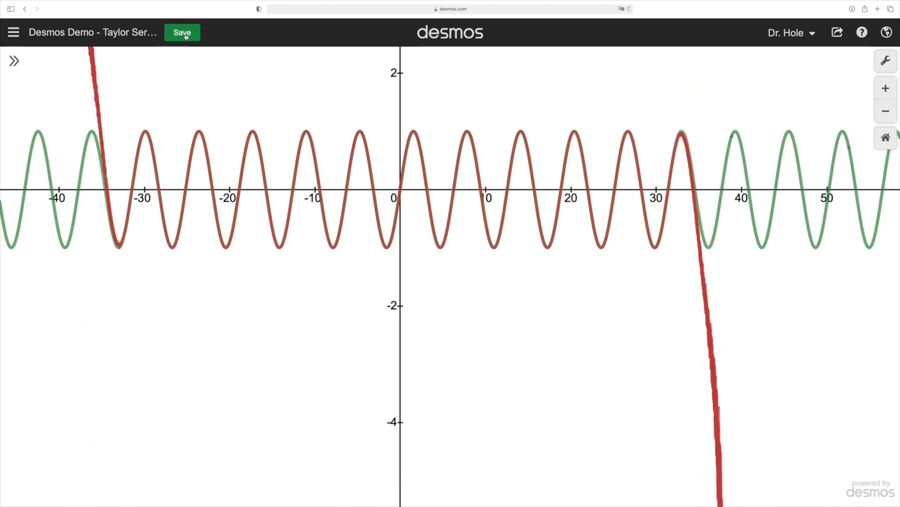
click(838, 32)
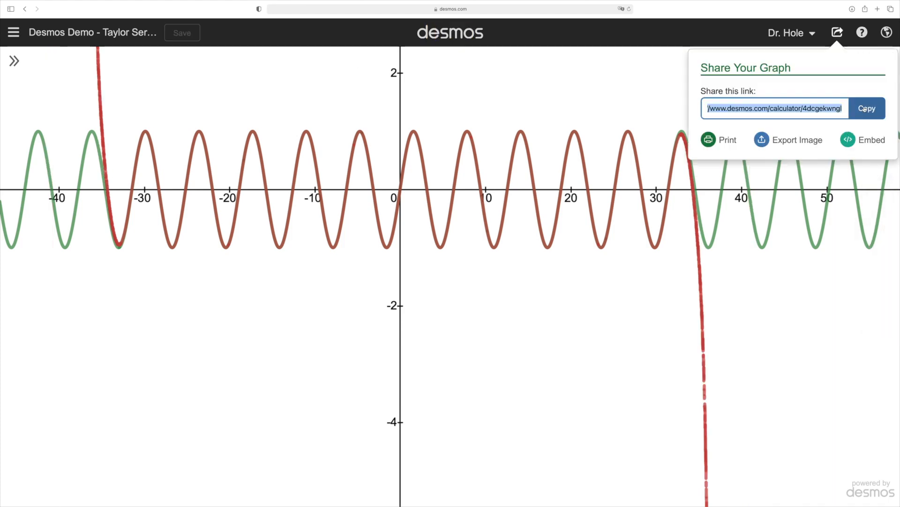